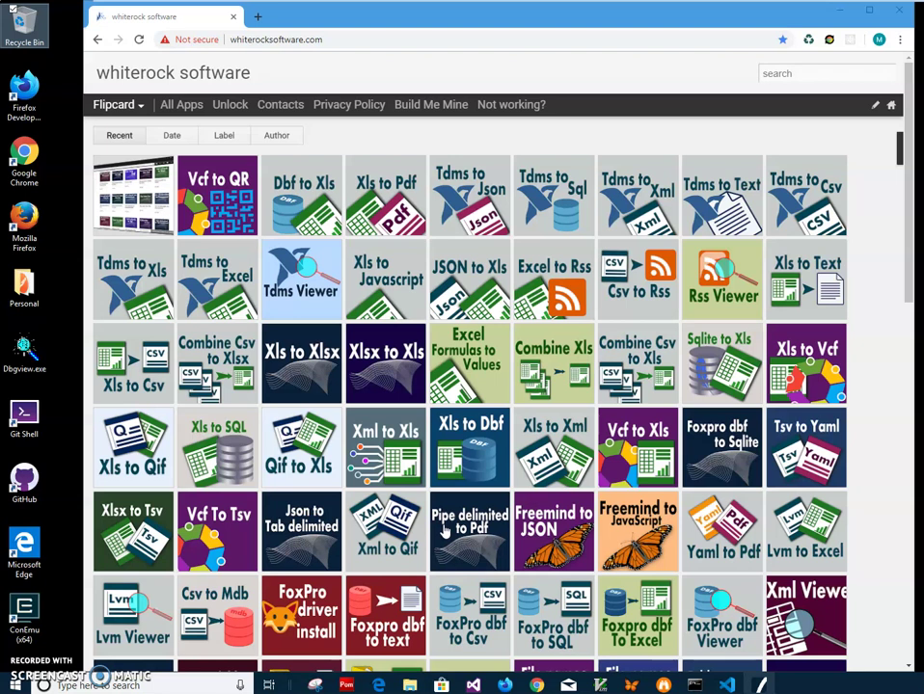
Step: Search the whiterock site for 'tdms' and open the 'tdms to text file' post
click(723, 268)
click(732, 304)
click(809, 89)
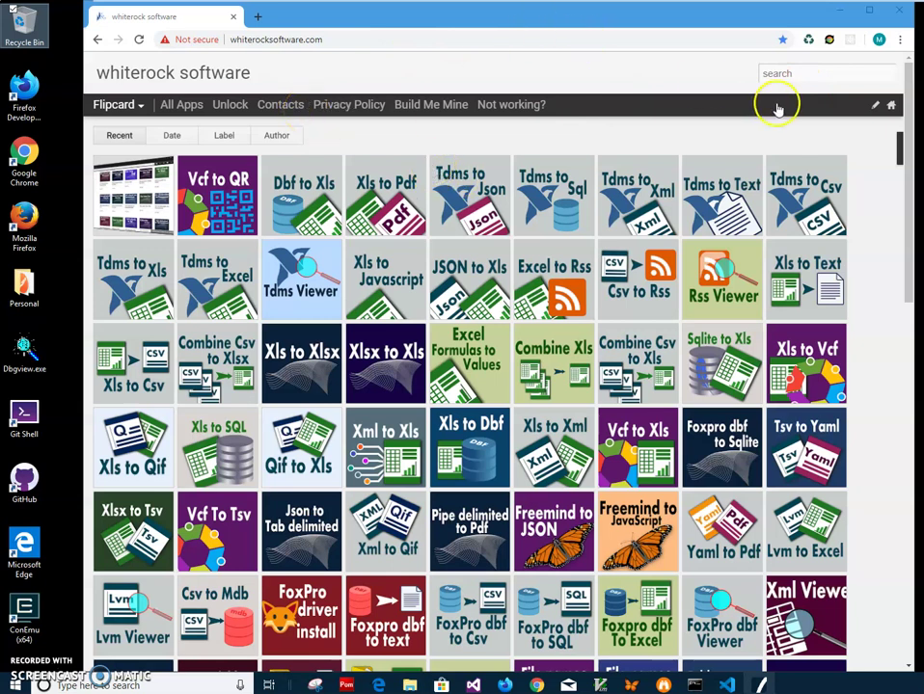
click(779, 73)
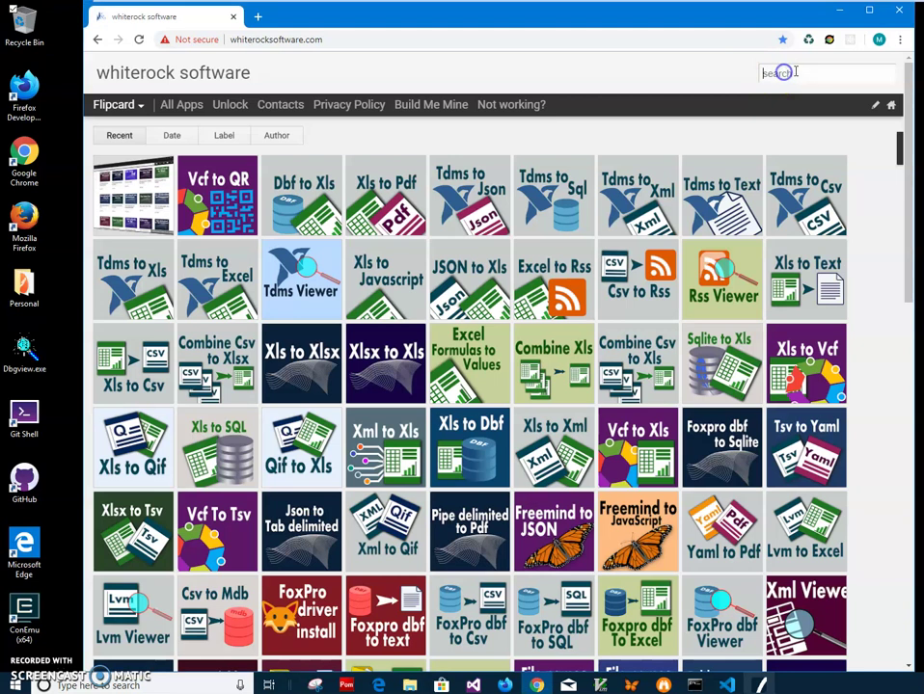
text(tdms)
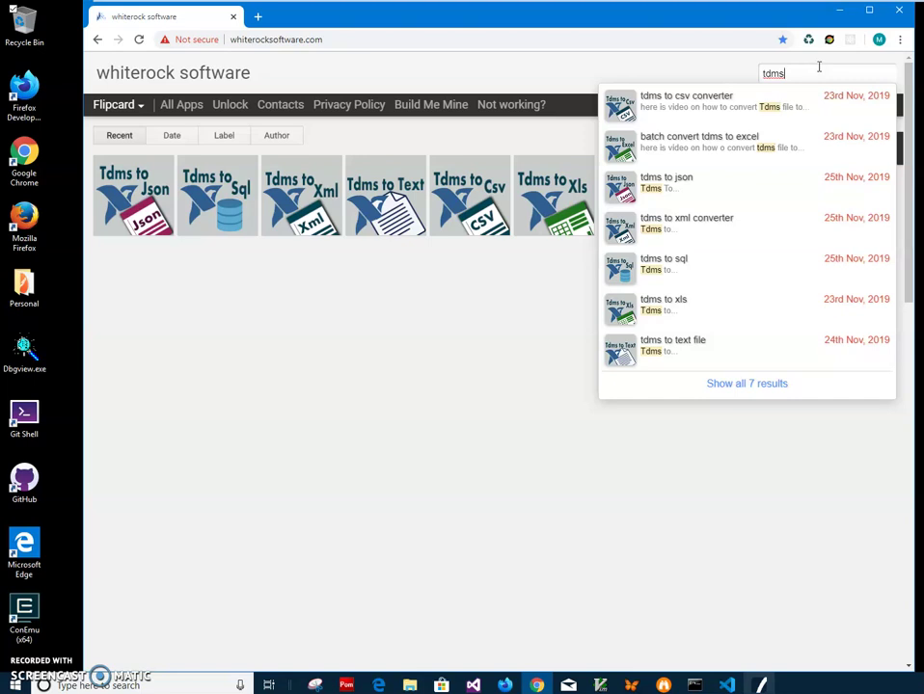
click(399, 195)
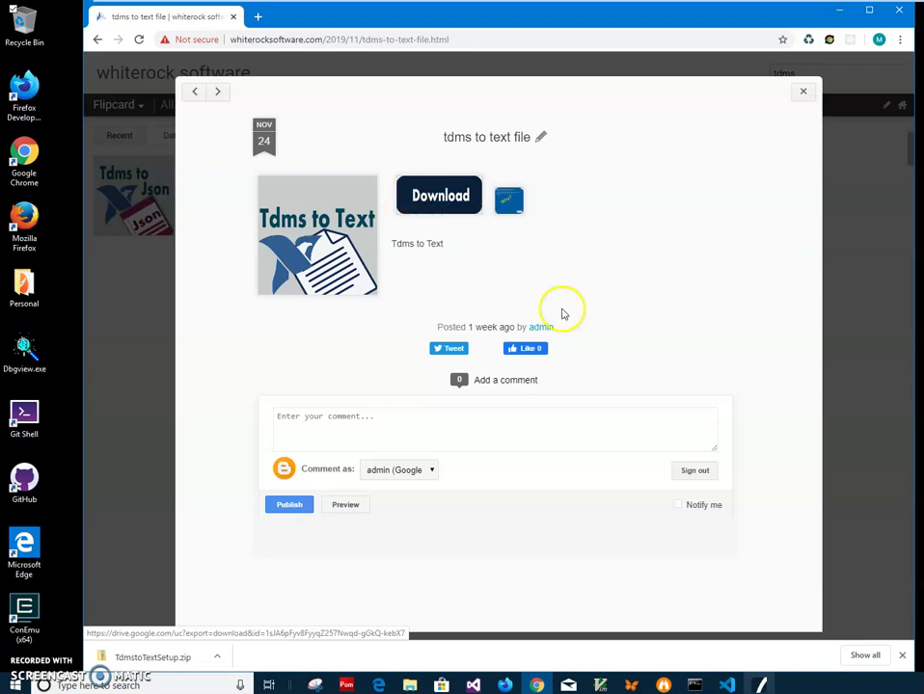
Step: Open TdmstoTextSetup.zip and run TdmstoTextSetup.msi, allowing the unrecognized installer to run anyway
click(181, 657)
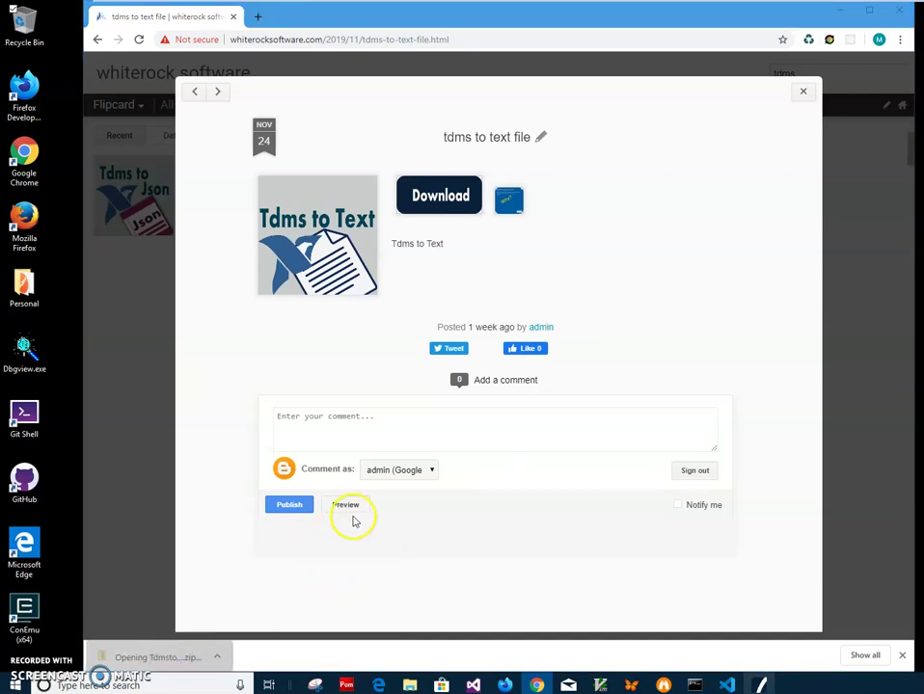
click(505, 254)
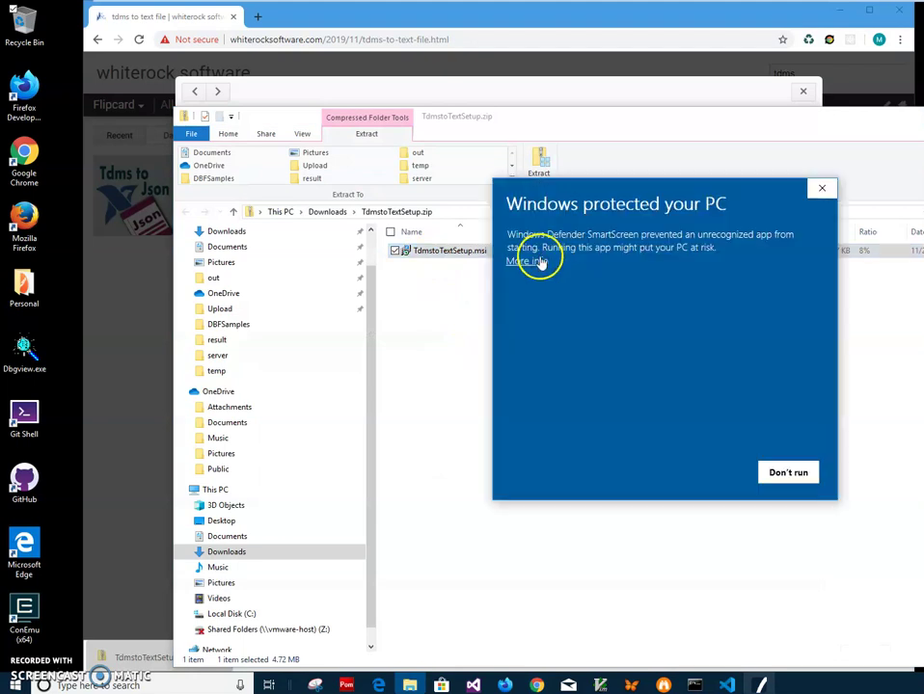
click(532, 262)
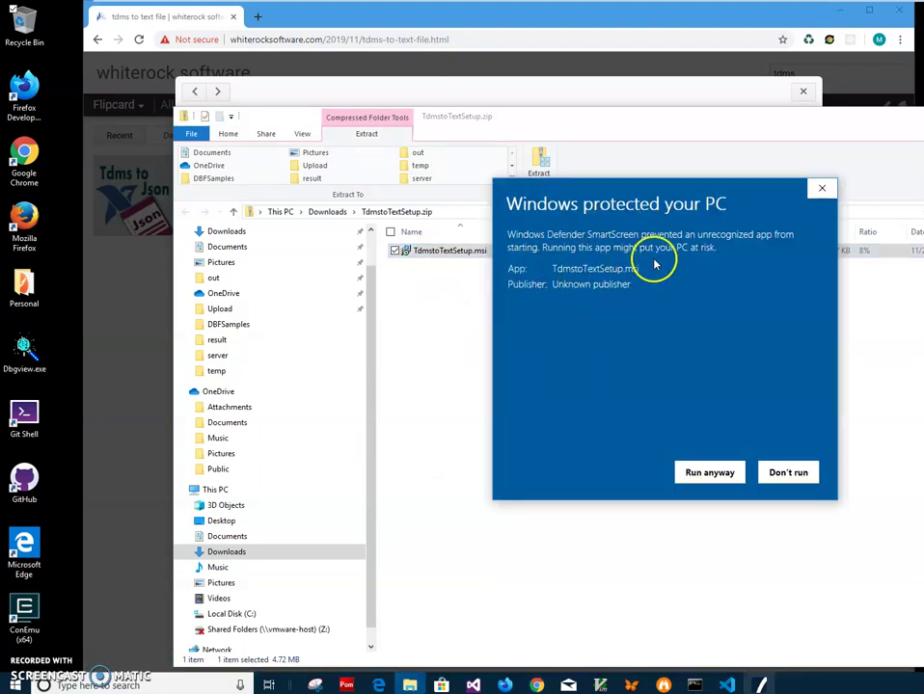
drag(630, 284, 507, 284)
drag(568, 285, 575, 289)
drag(640, 287, 509, 287)
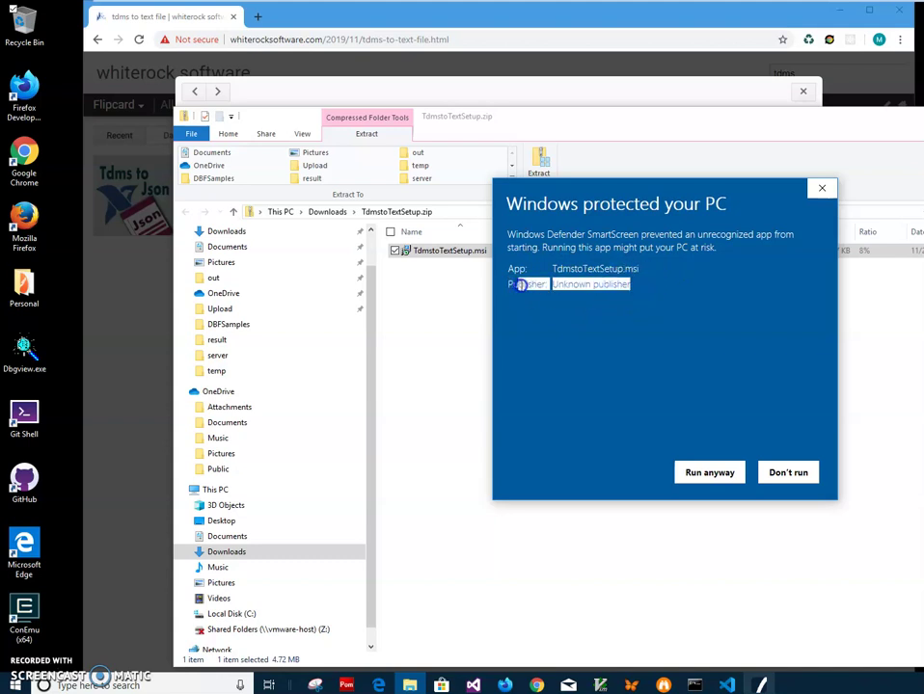
click(629, 333)
click(710, 472)
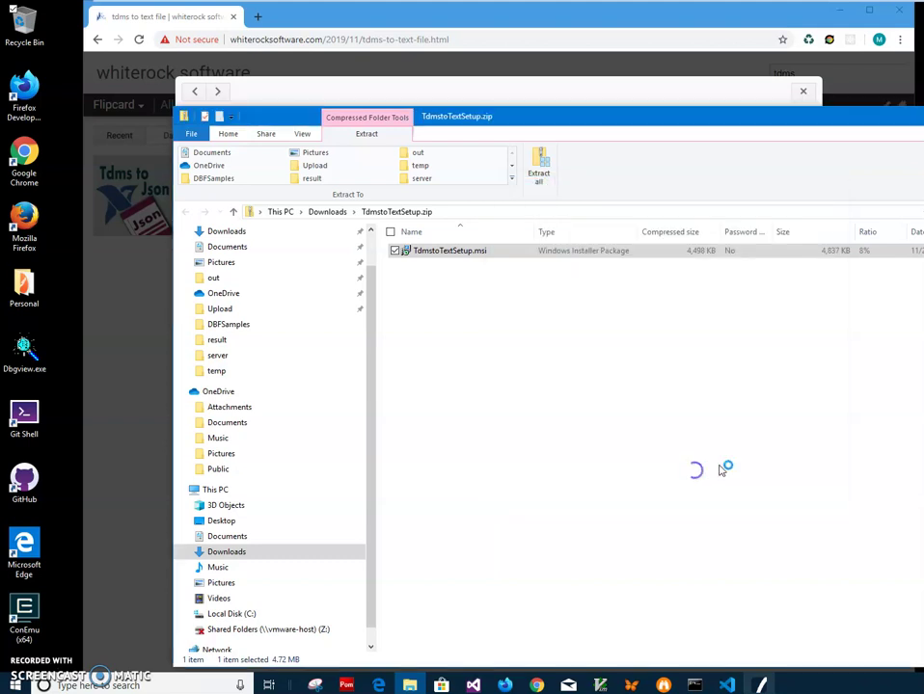
Step: Complete the TdmstoText setup wizard with the default folder and administrator approval
click(686, 443)
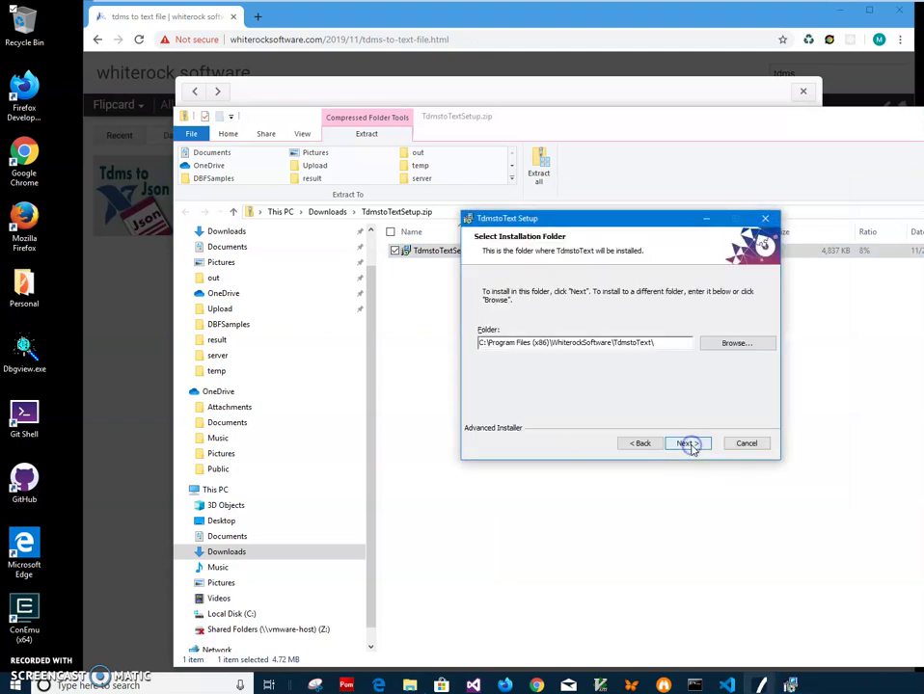
click(689, 443)
click(689, 442)
click(593, 451)
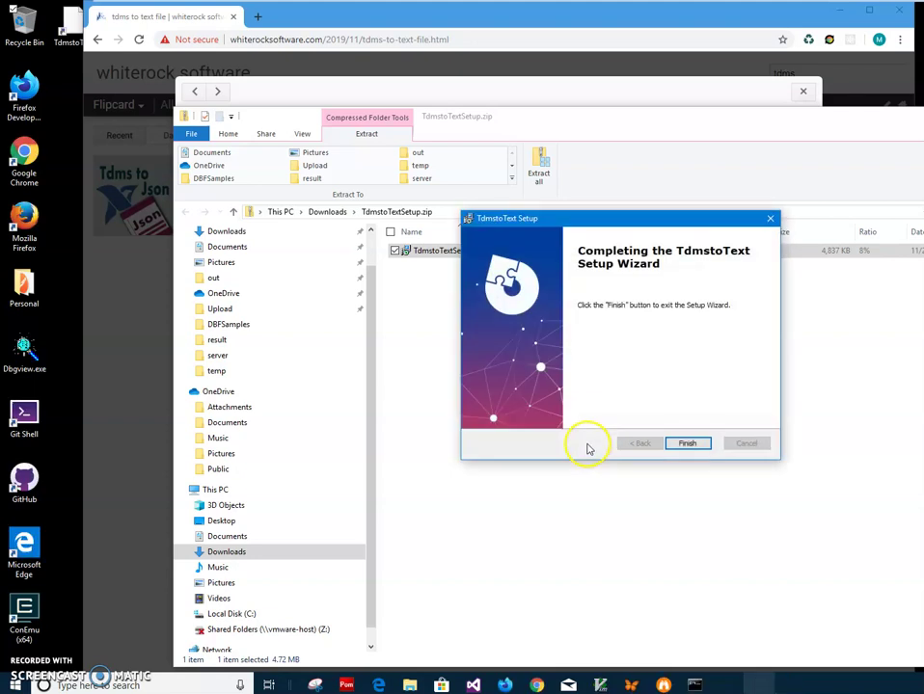
click(683, 443)
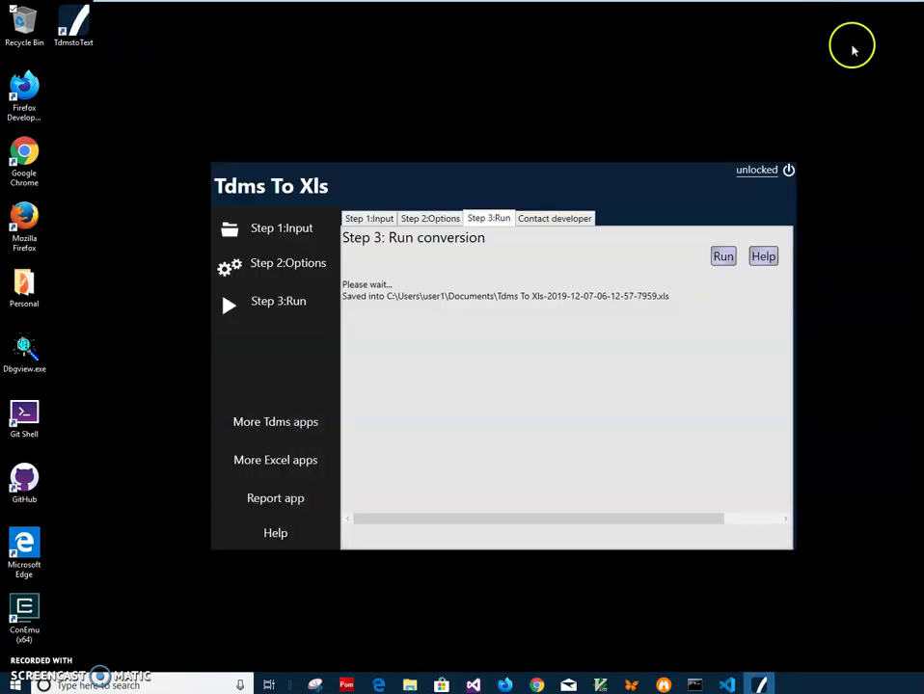
Step: Launch Tdms To Text from the desktop shortcut and select Documents\Sample.tdms as the input file
click(787, 171)
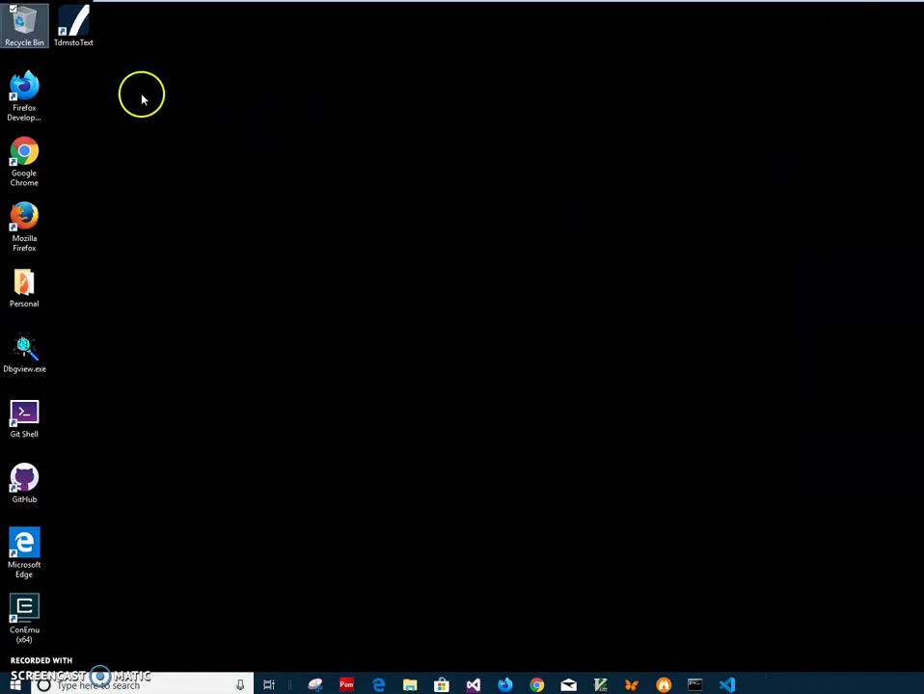
click(134, 61)
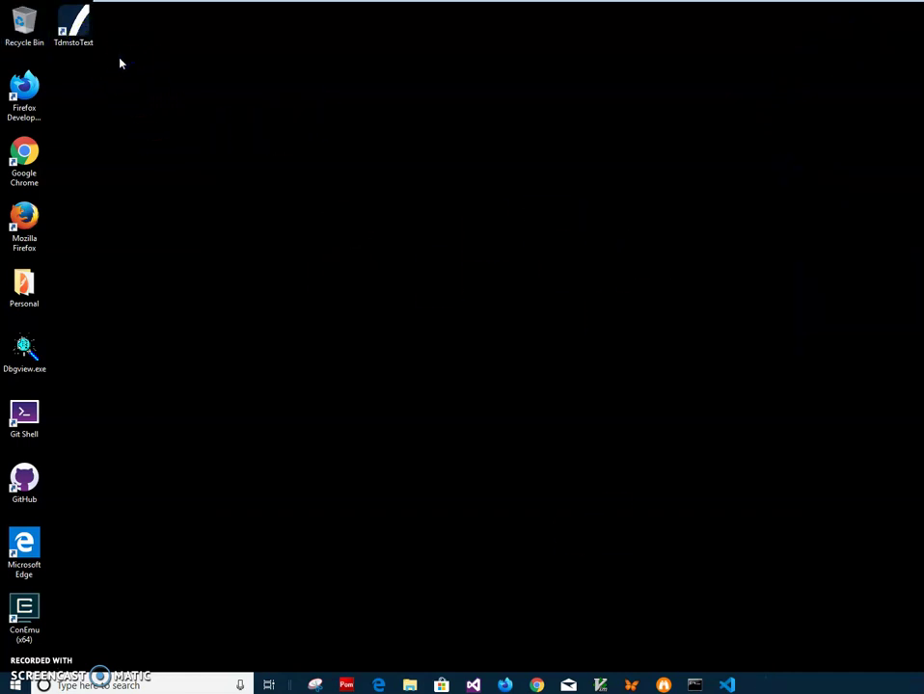
click(76, 27)
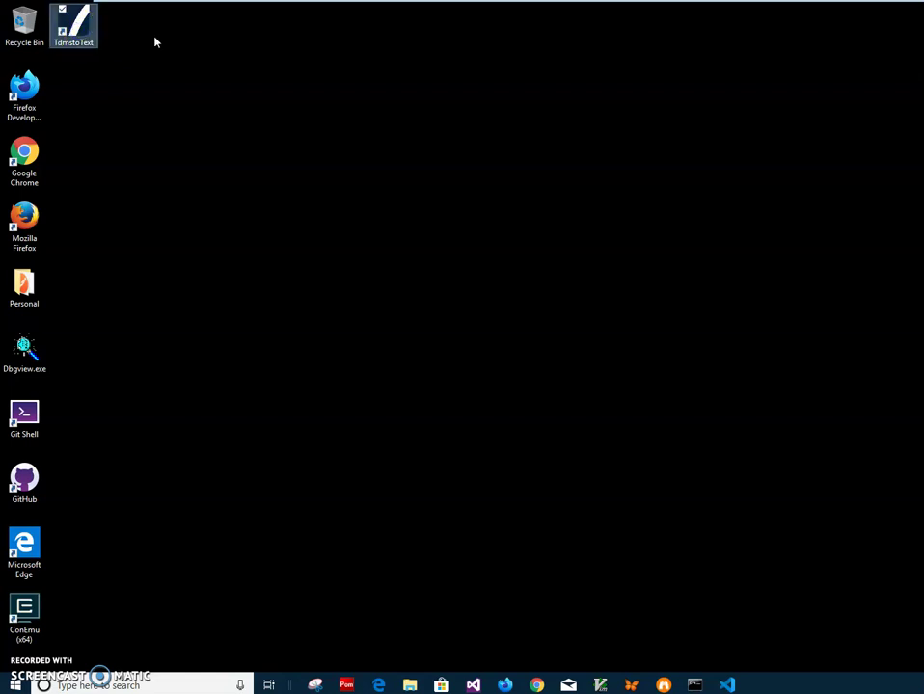
double_click(77, 25)
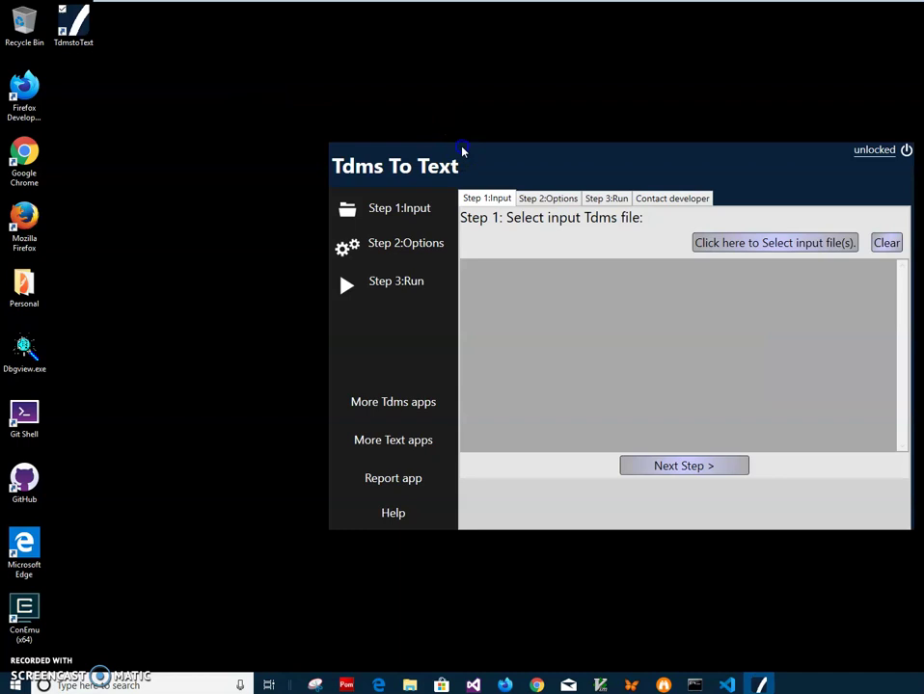
drag(464, 148, 338, 152)
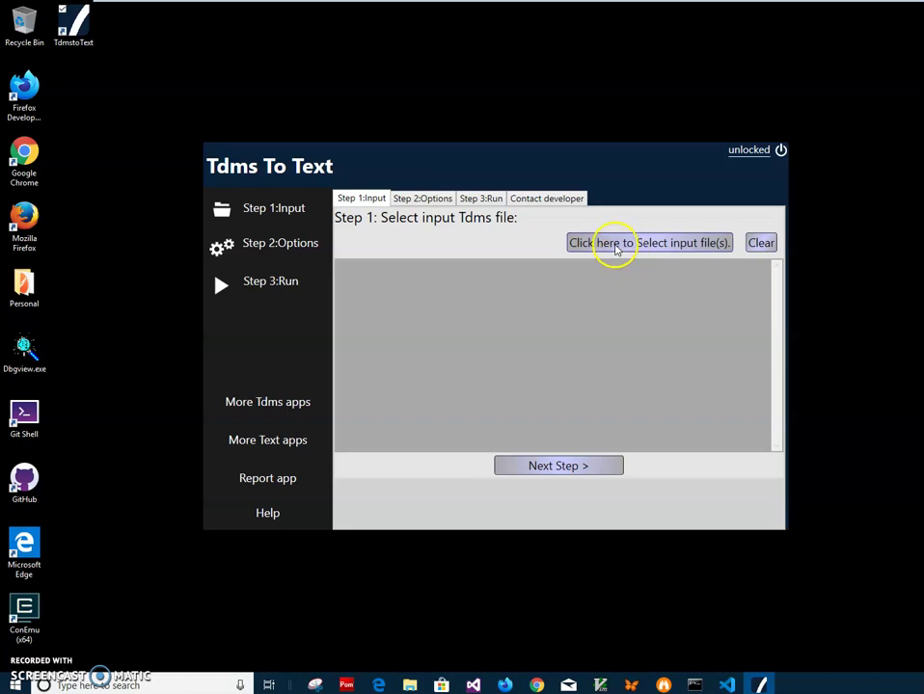
click(652, 247)
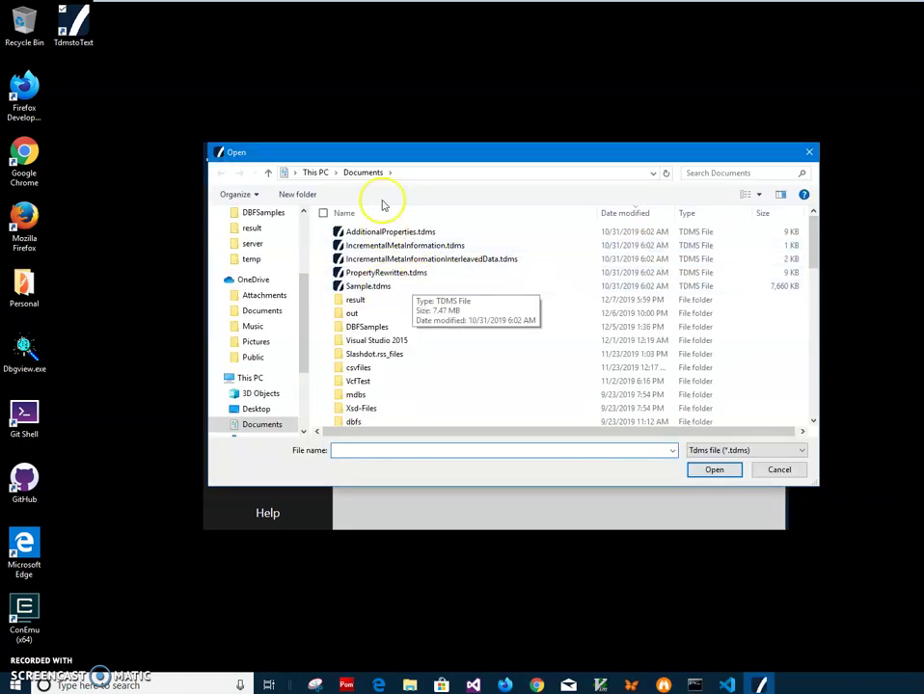
click(378, 287)
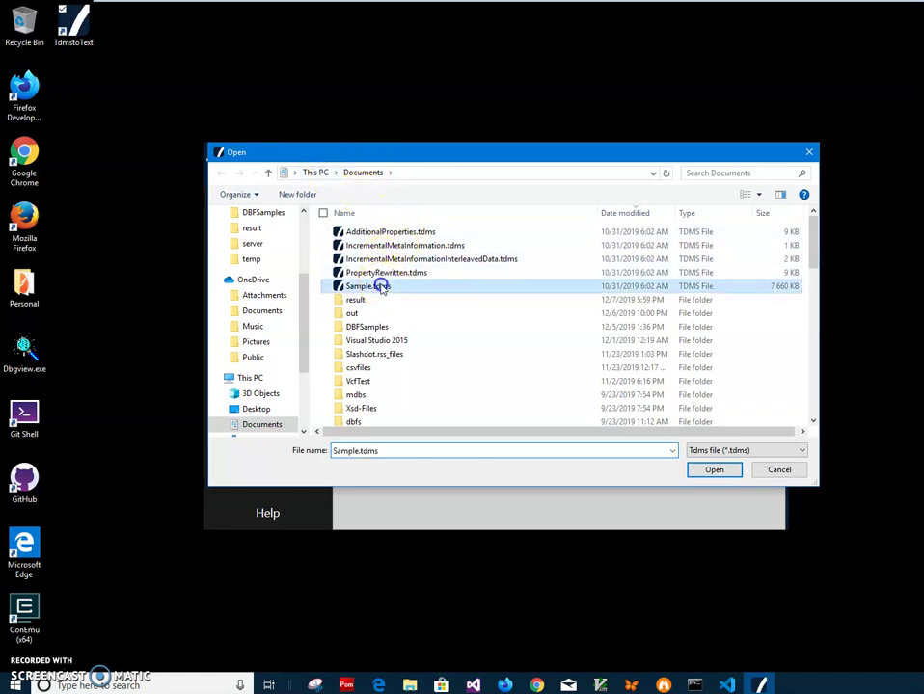
click(721, 473)
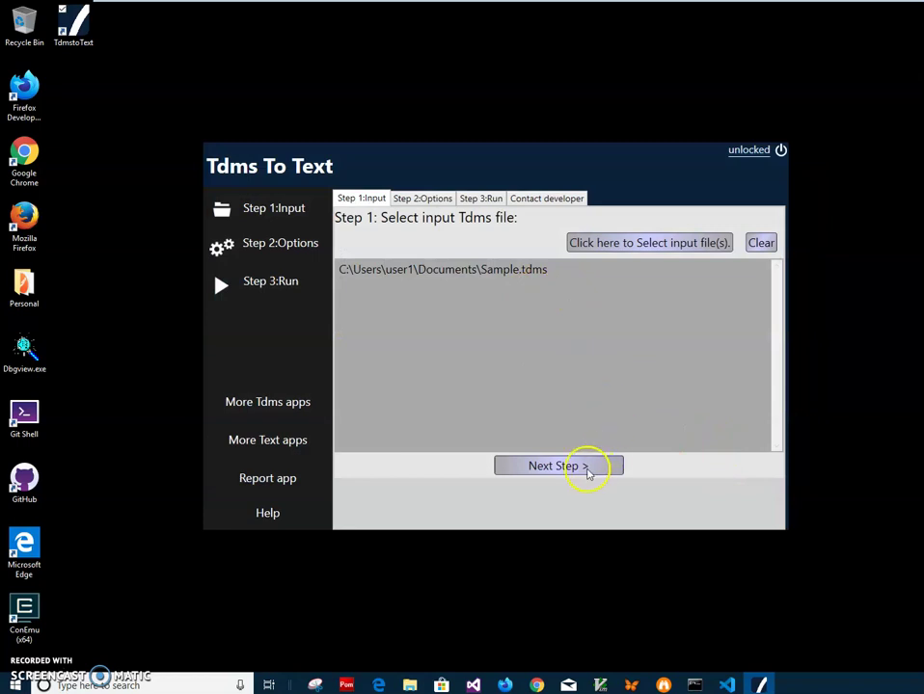
Step: Advance from the Input tab through Conversion Options to Step 3: Run conversion
click(583, 466)
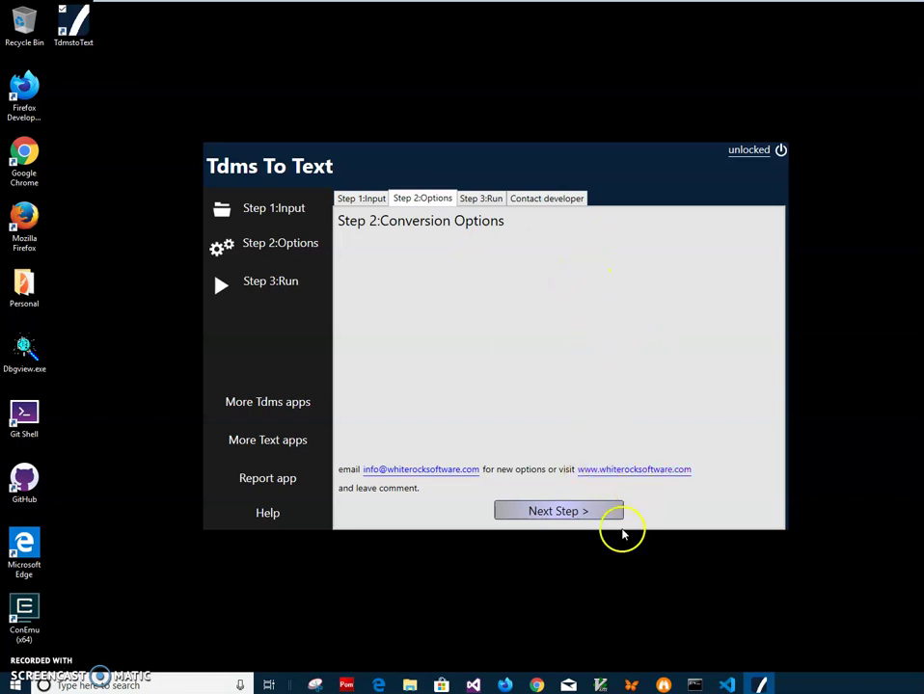
click(599, 511)
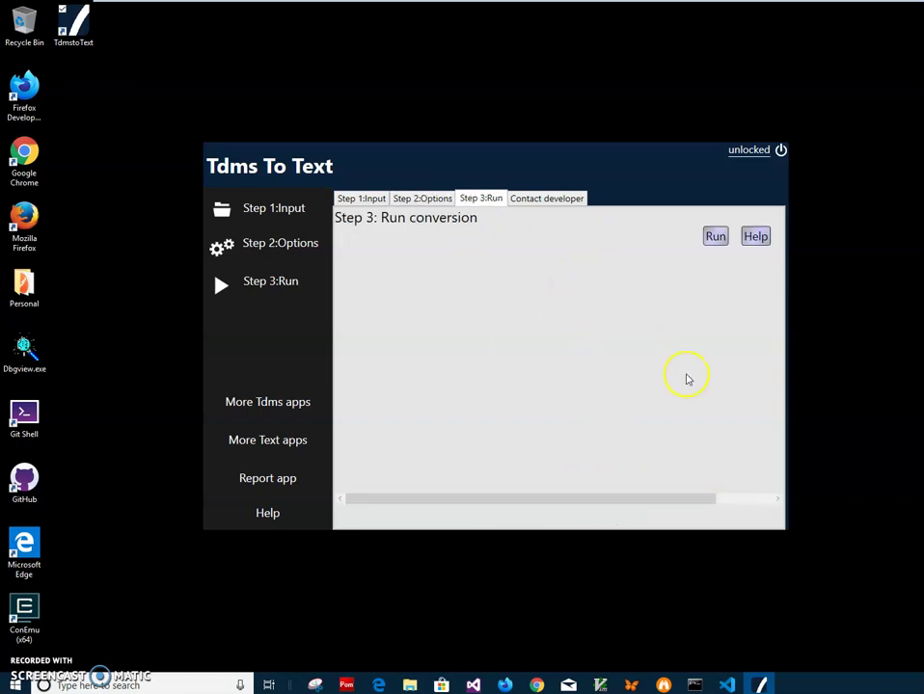
Step: Run the conversion with the 'result' folder under Documents as the output folder
click(712, 241)
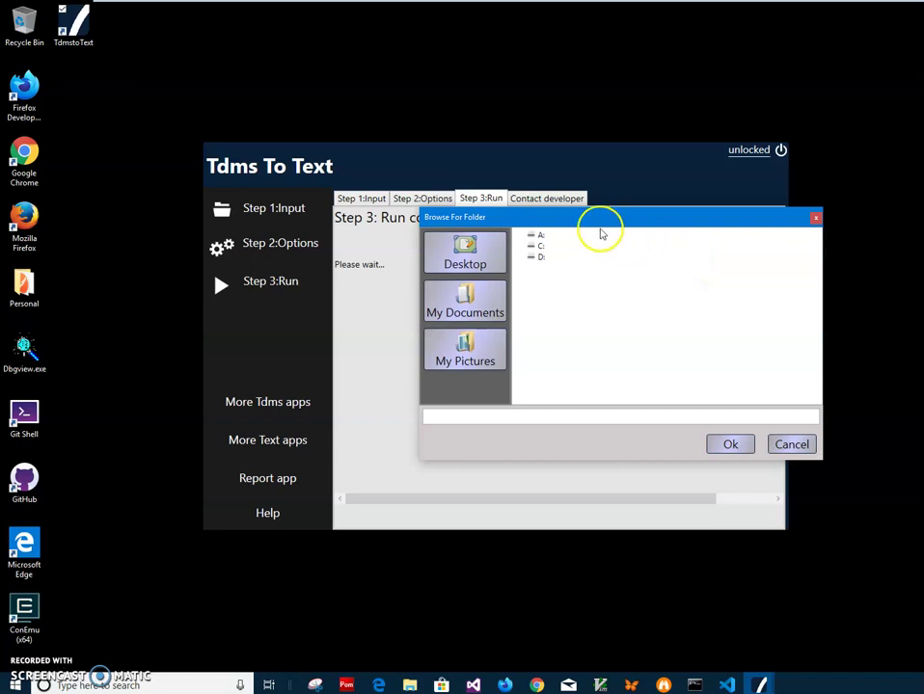
drag(585, 216, 545, 261)
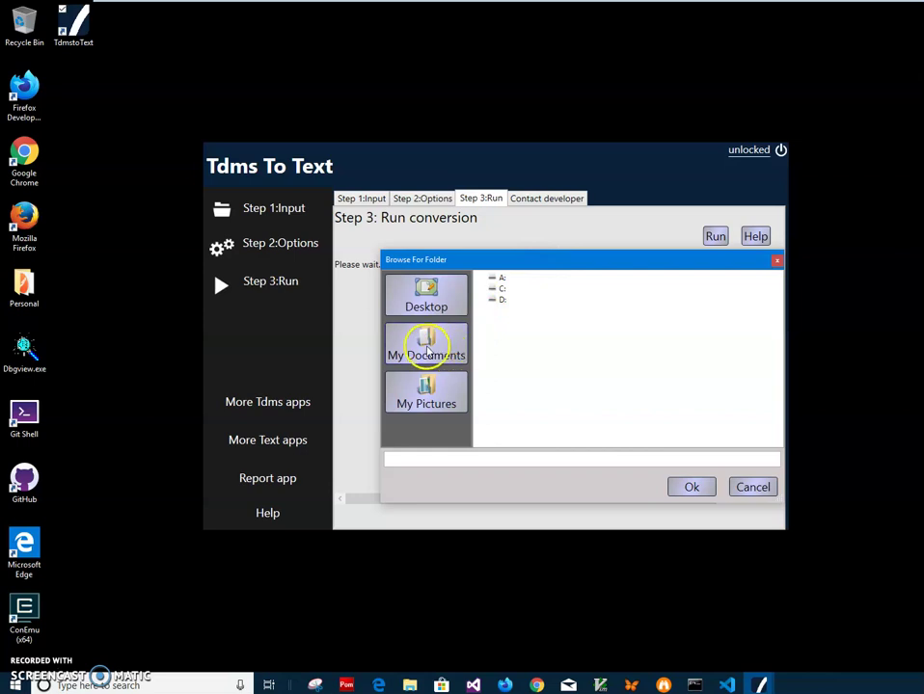
click(432, 354)
scroll(591, 355, down, 10)
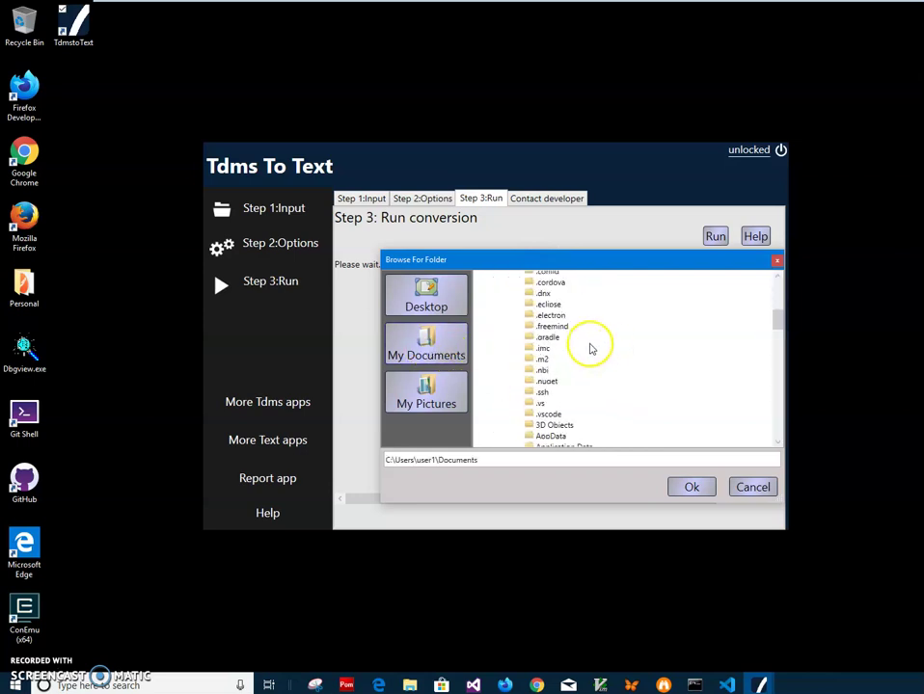
scroll(597, 339, down, 7)
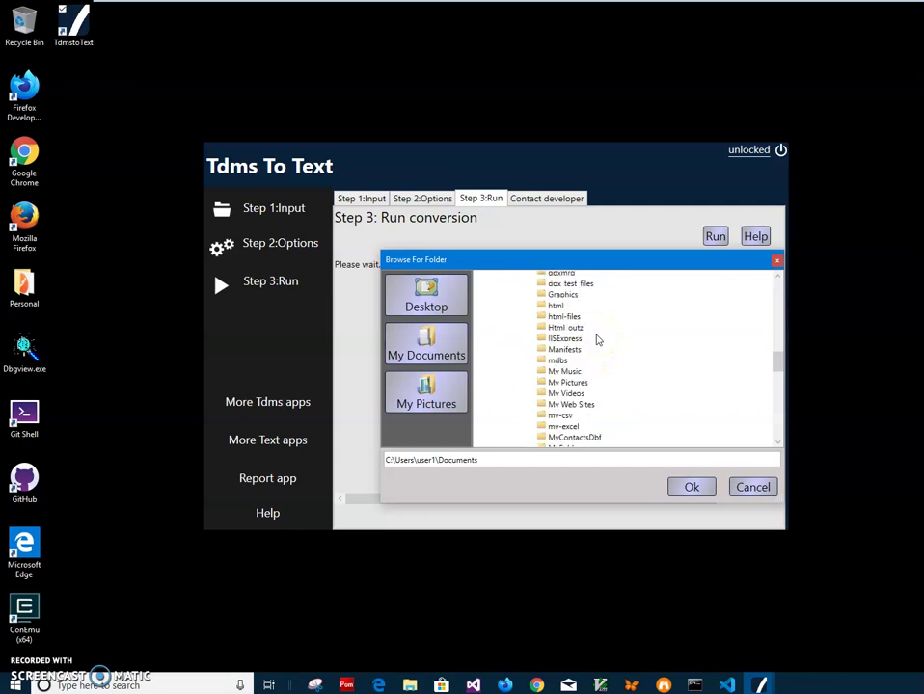
click(560, 392)
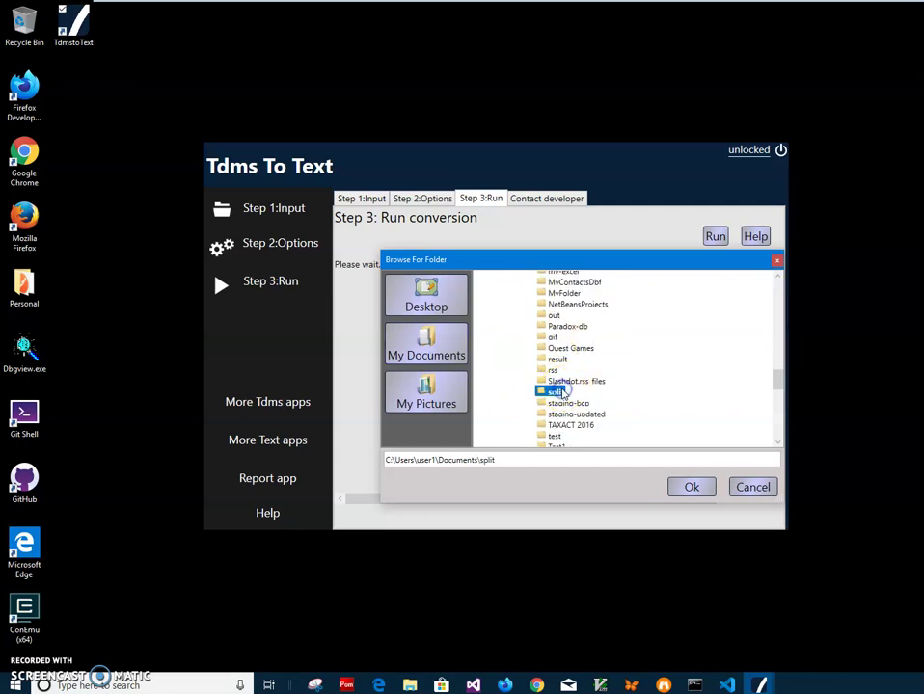
click(556, 361)
click(687, 487)
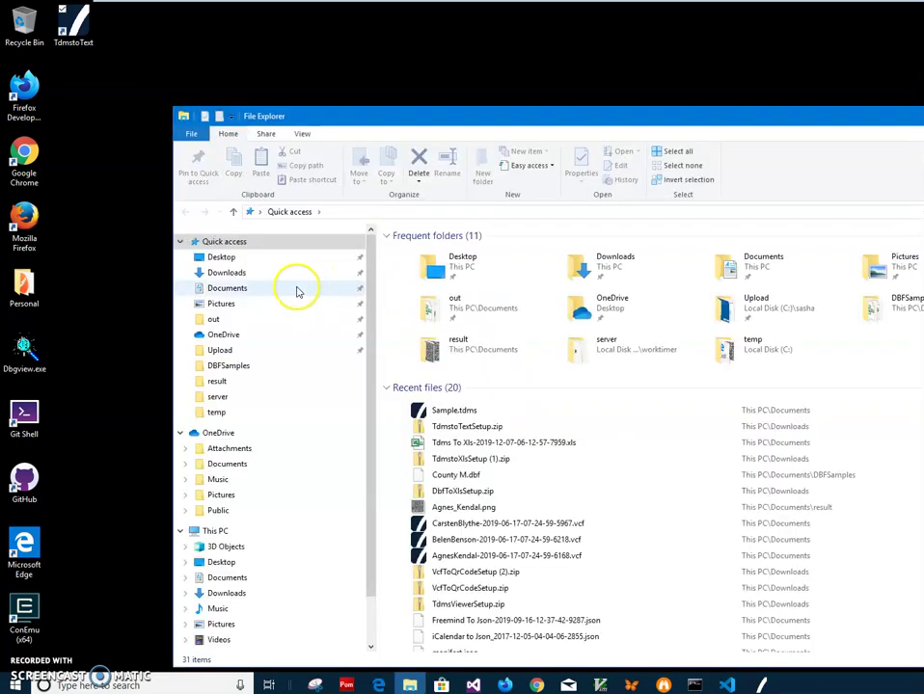
Step: Permanently delete the six PNG images from the result folder, leaving the five .txt files
click(234, 382)
click(828, 244)
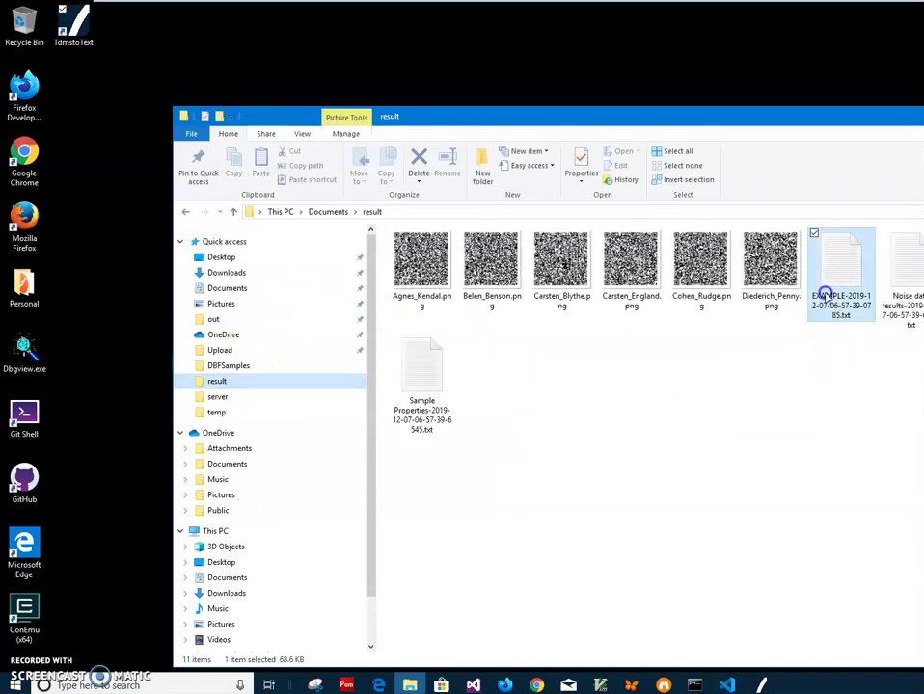
click(798, 296)
shift+click(444, 282)
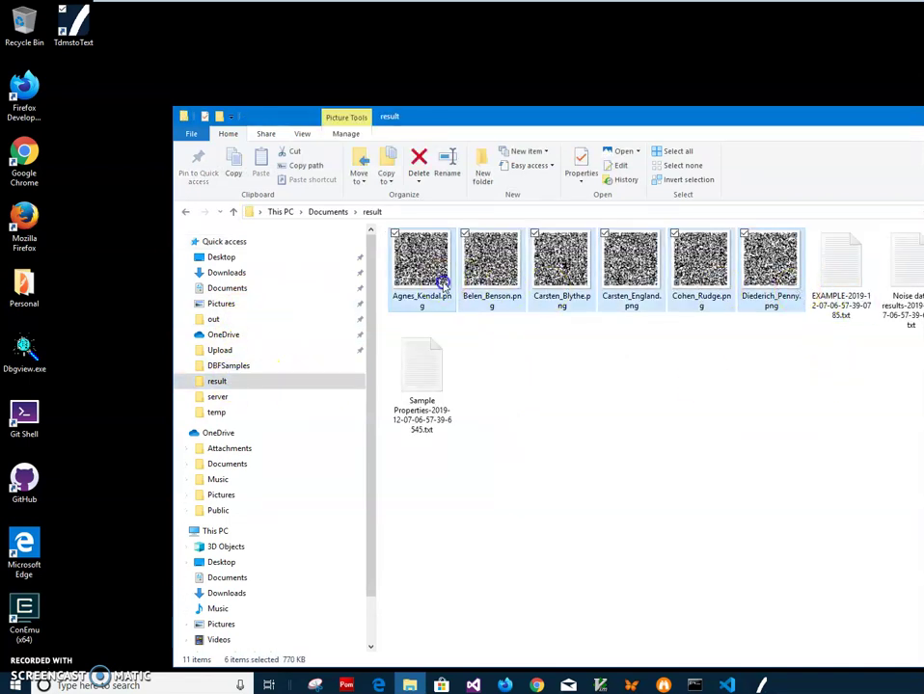
key(shift+Delete)
key(Return)
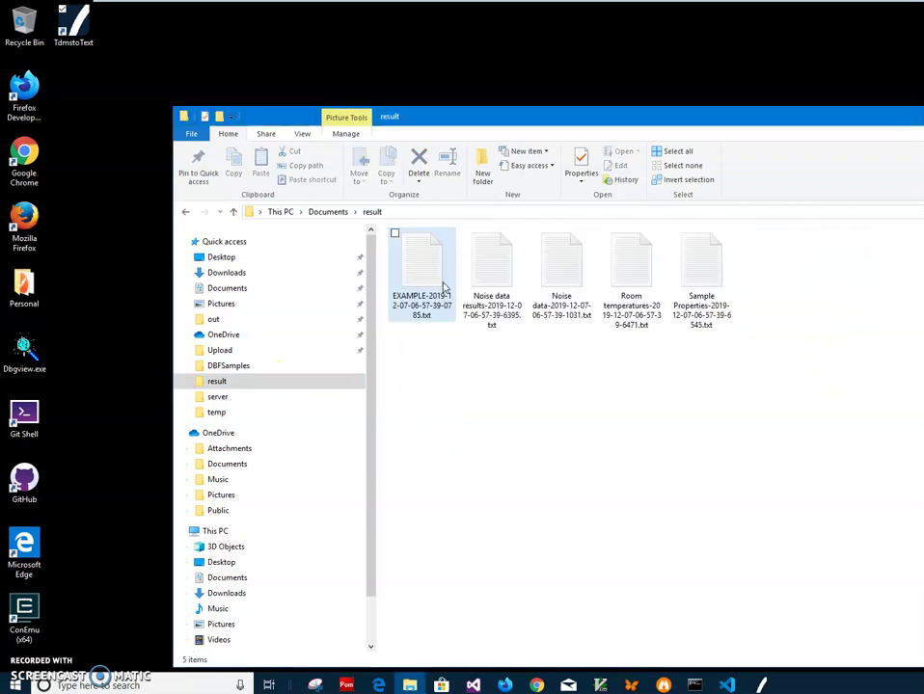
drag(512, 116, 489, 317)
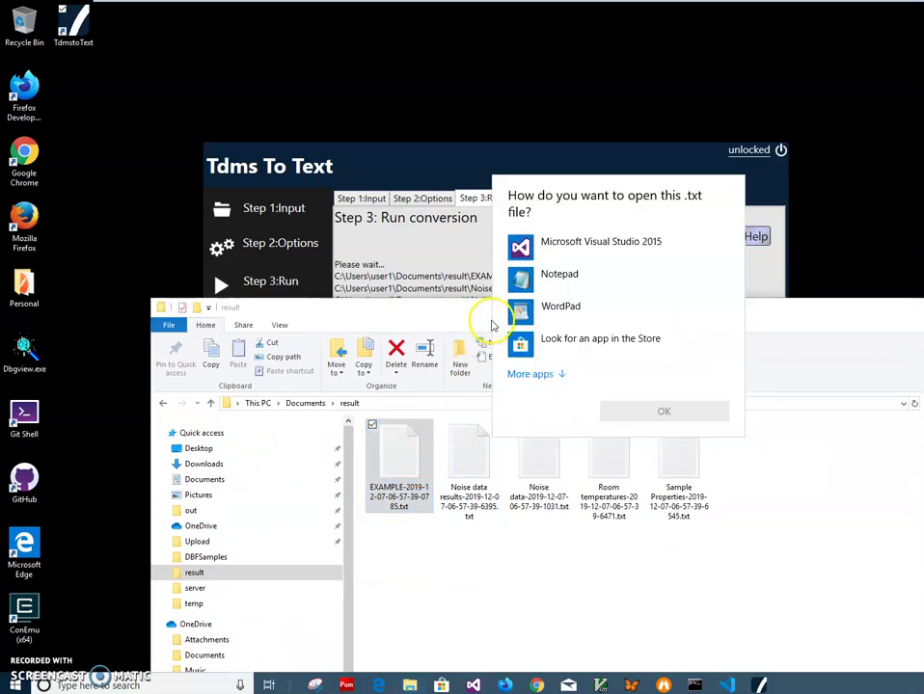
Step: Open EXAMPLE.txt in Notepad and scroll through its Time, Speed, Revs and Torque data to the end
click(543, 282)
click(637, 410)
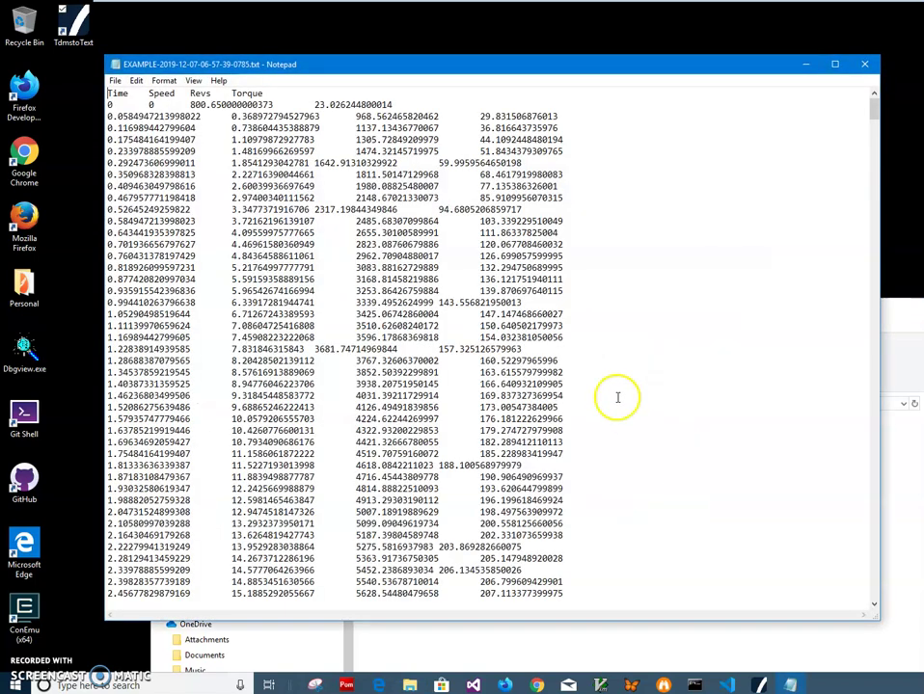
scroll(176, 264, down, 10)
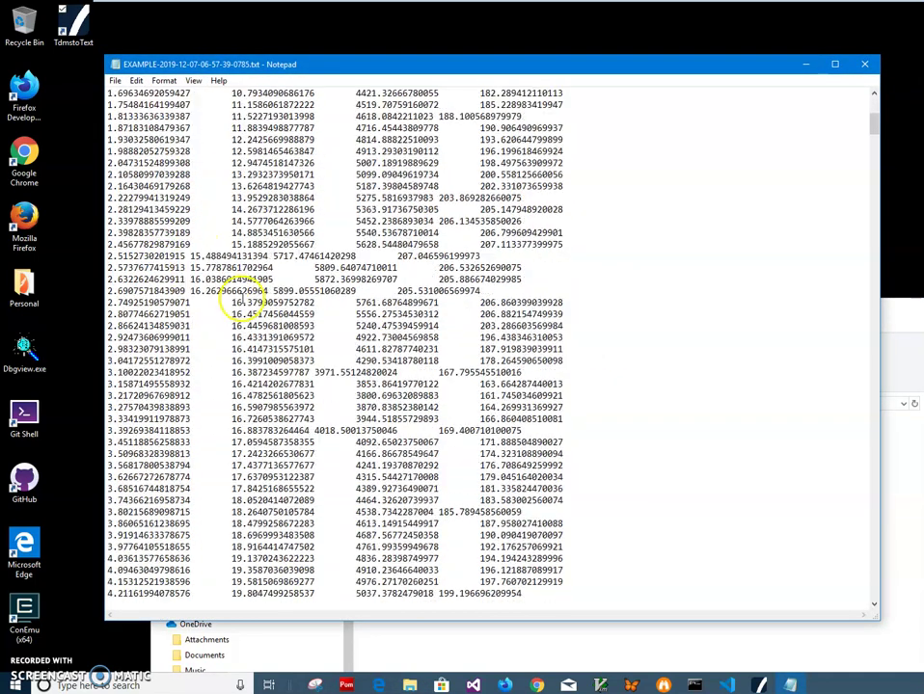
scroll(246, 302, down, 20)
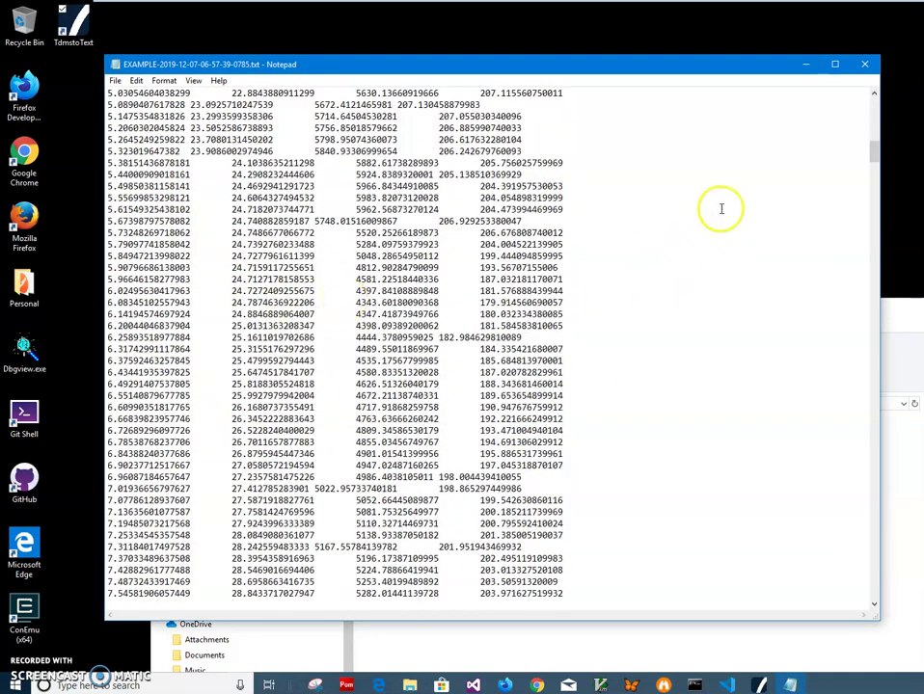
drag(875, 152, 873, 578)
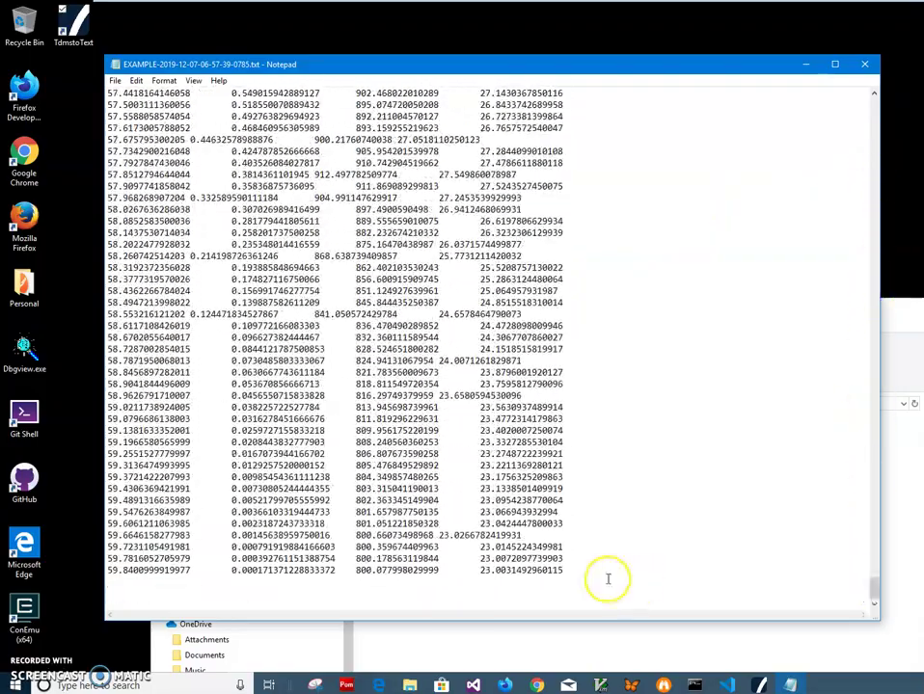
key(ctrl+a)
Step: Close EXAMPLE, open Sample Properties in Notepad and select its property listing from Res_Noise_3 onward
click(864, 63)
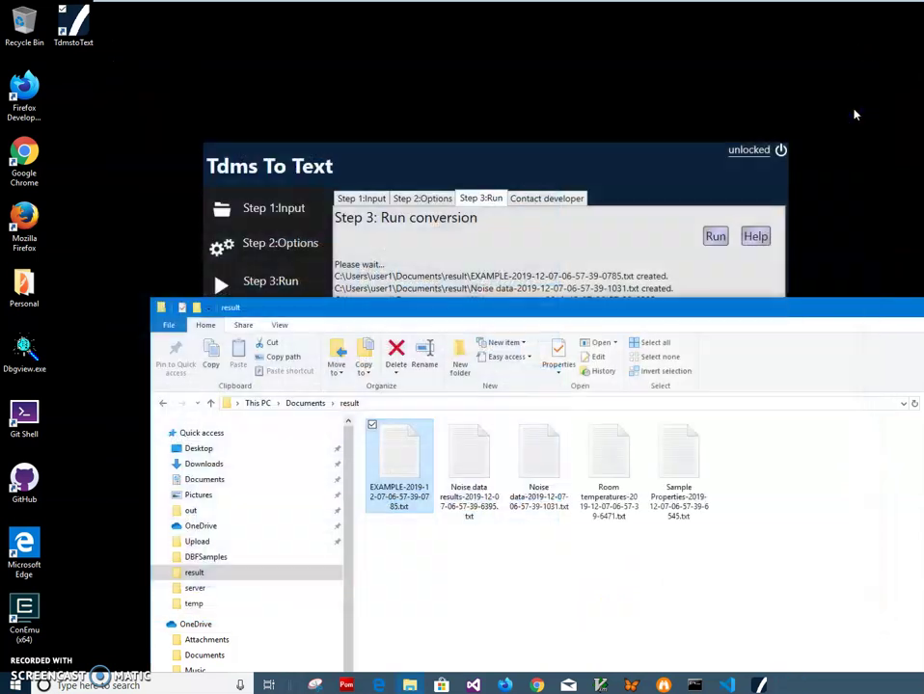
click(694, 467)
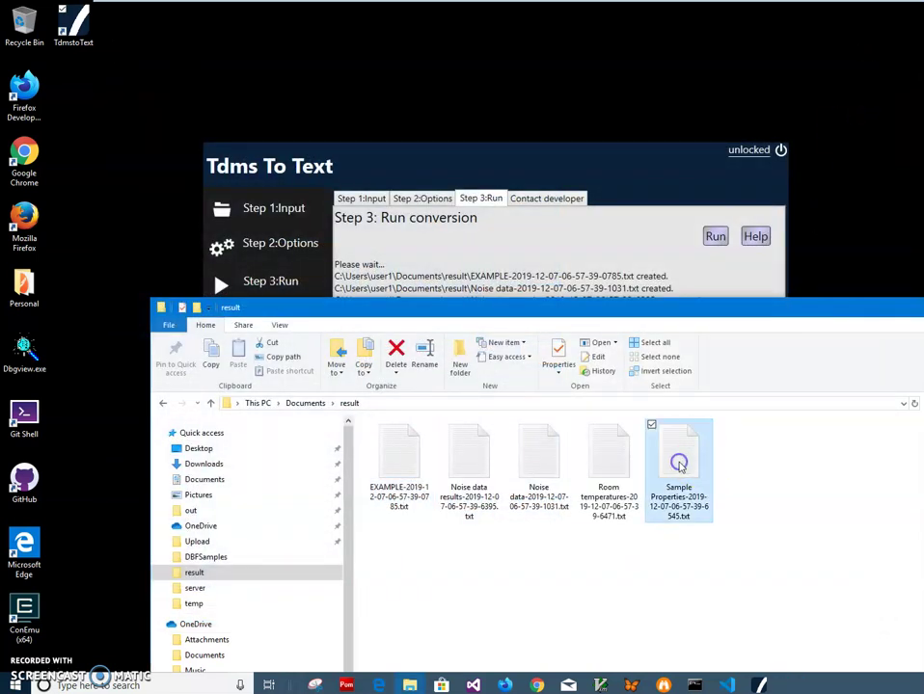
click(618, 274)
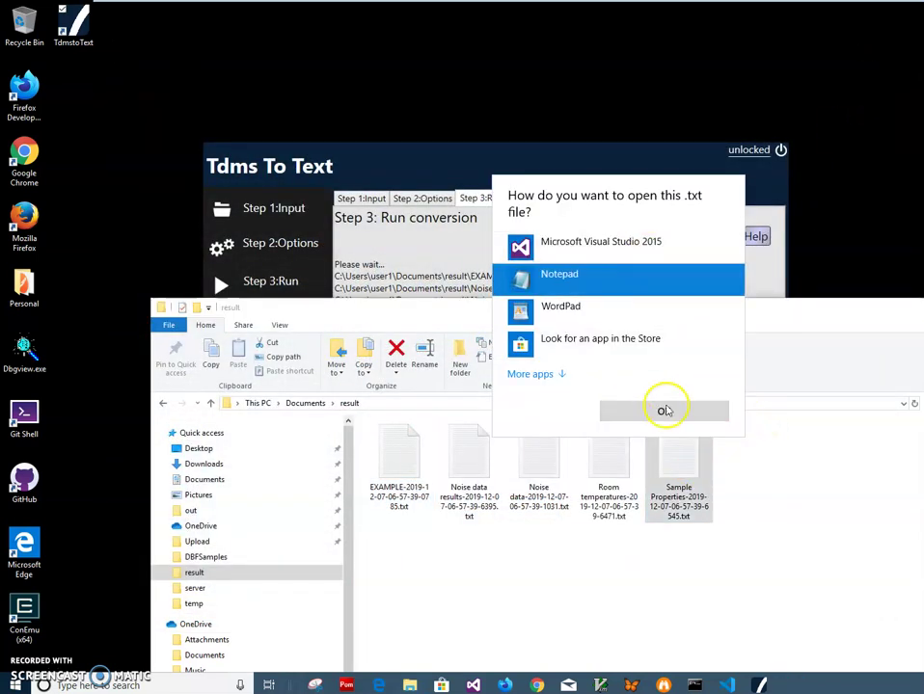
click(664, 411)
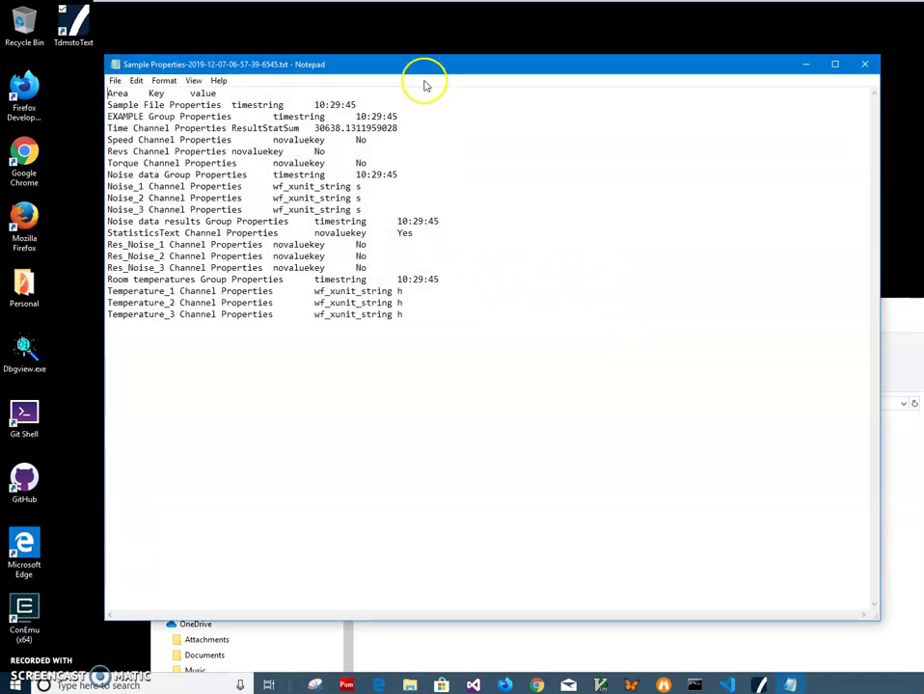
drag(419, 68, 577, 549)
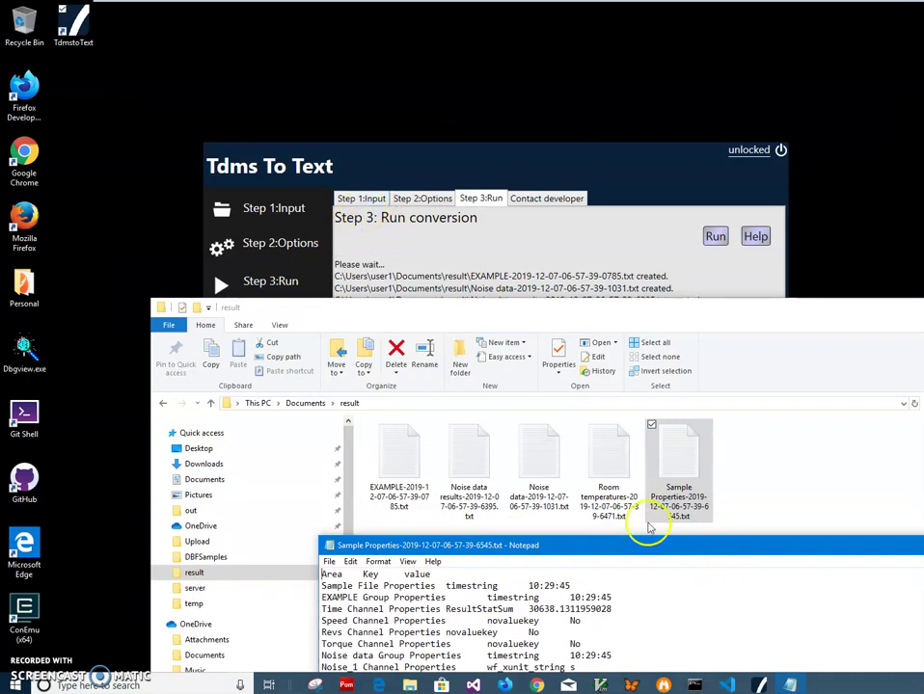
drag(678, 546, 515, 214)
drag(540, 437, 198, 208)
click(215, 255)
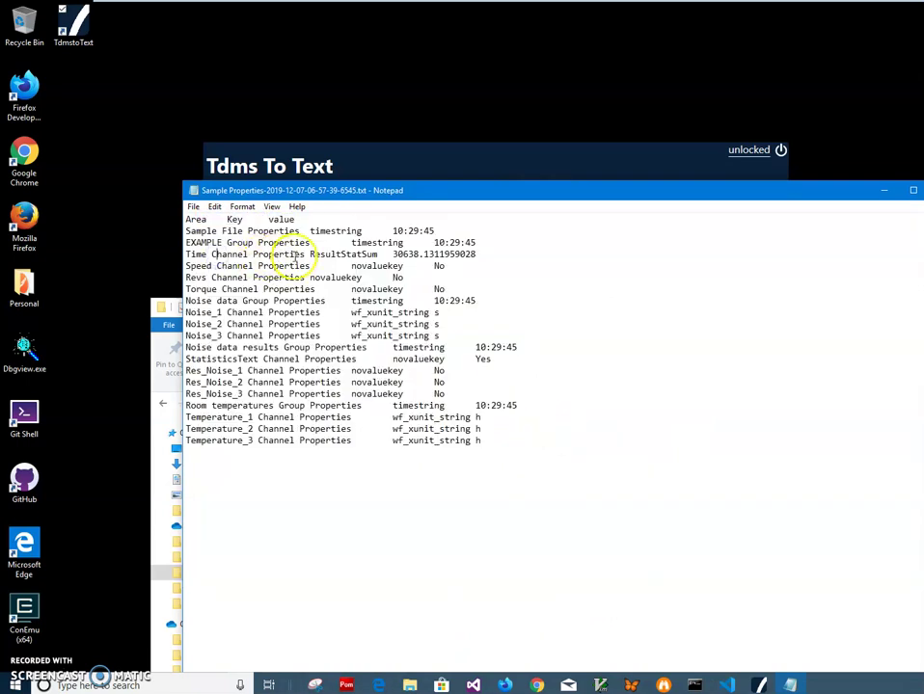
drag(294, 255, 274, 182)
Step: Close Sample Properties and open the Room temperatures file in Notepad
key(alt+F4)
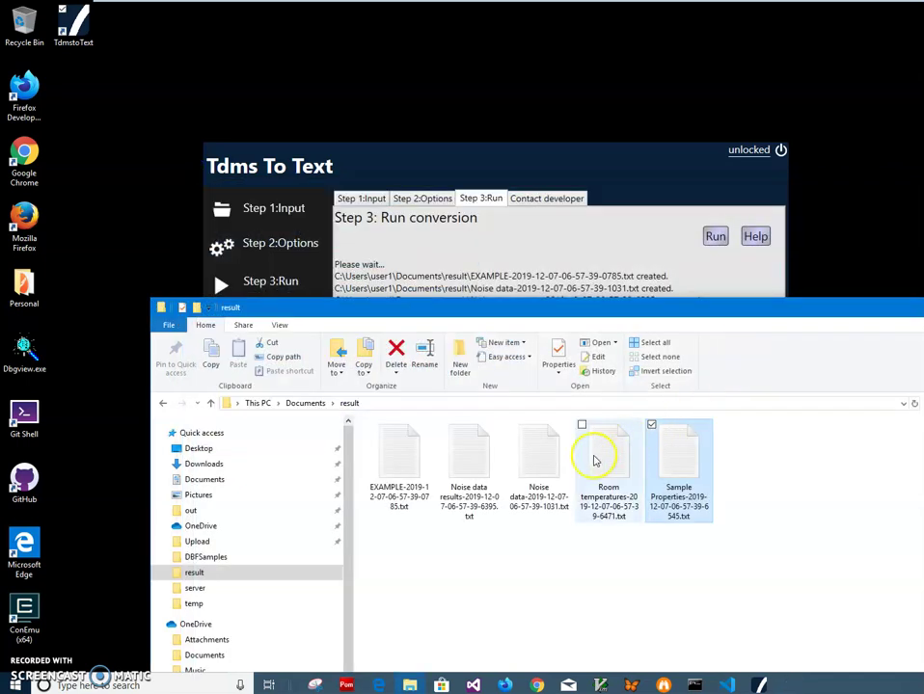
click(540, 452)
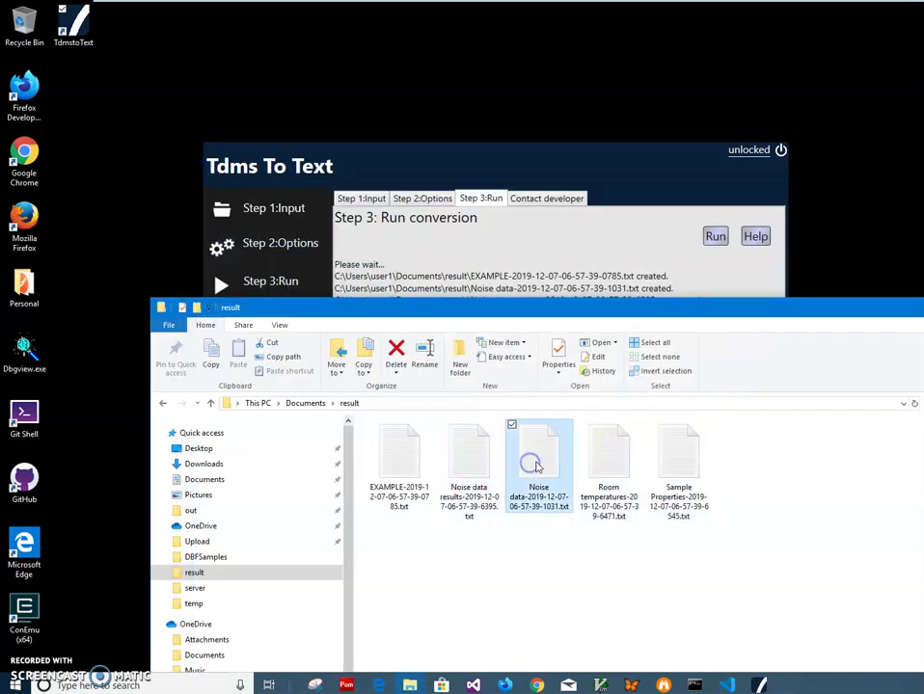
click(590, 463)
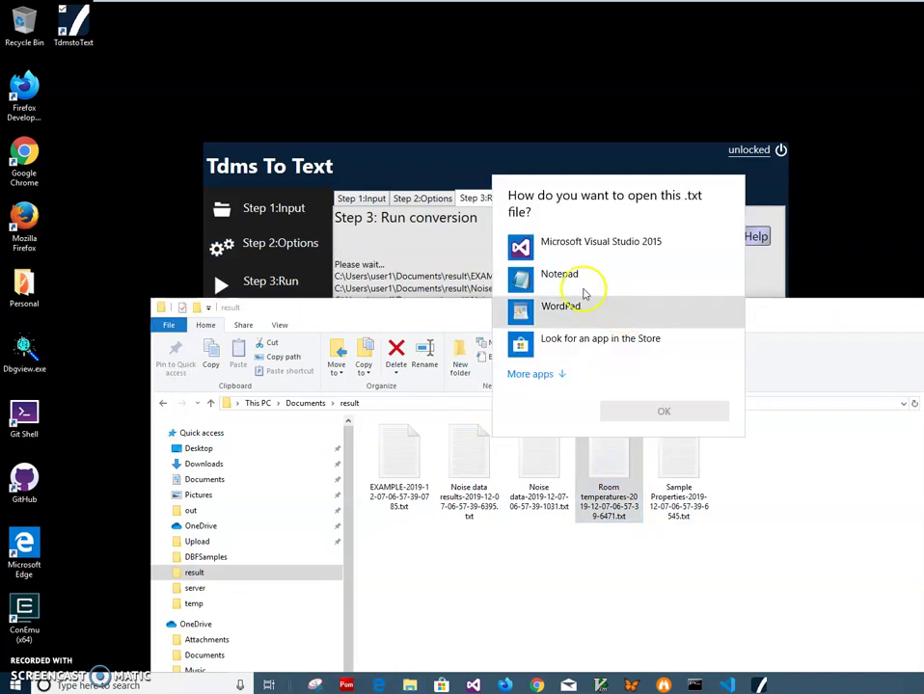
click(597, 285)
click(646, 412)
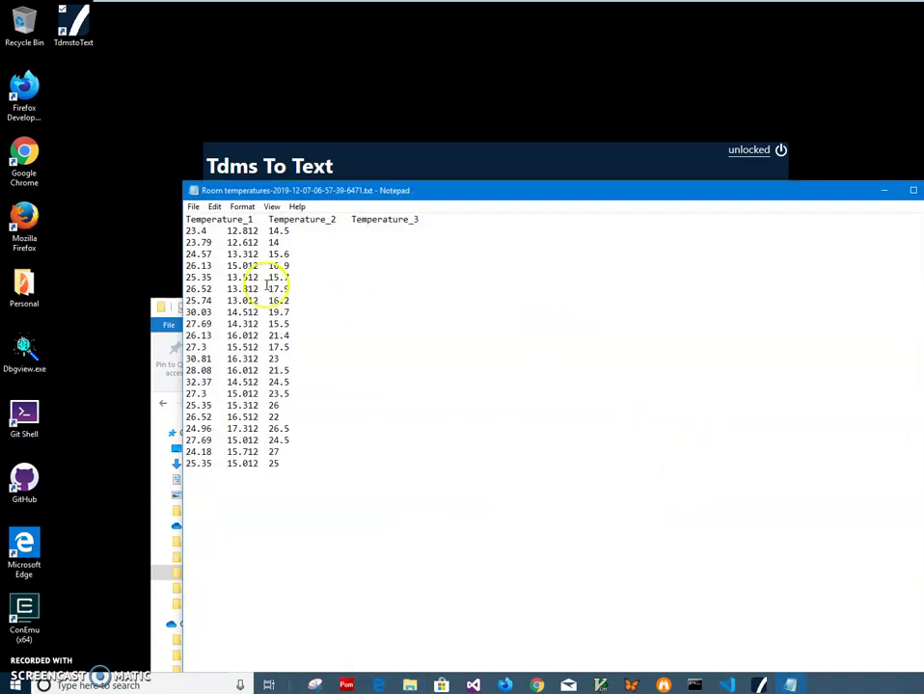
Step: Examine the Temperature_1–3 headers and data rows, then close Notepad and the result folder
drag(191, 220, 488, 220)
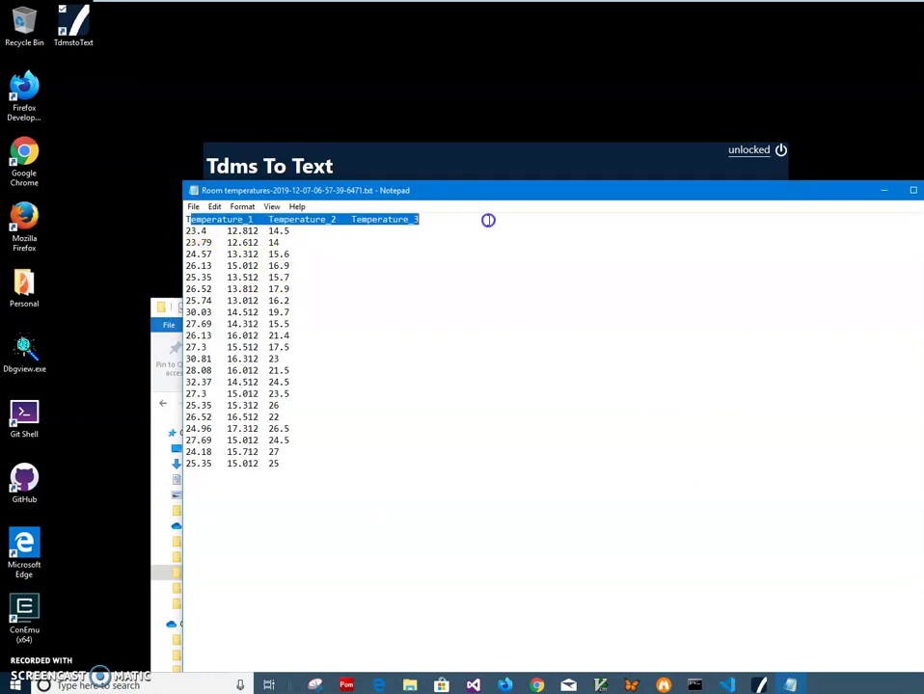
double_click(230, 221)
double_click(288, 221)
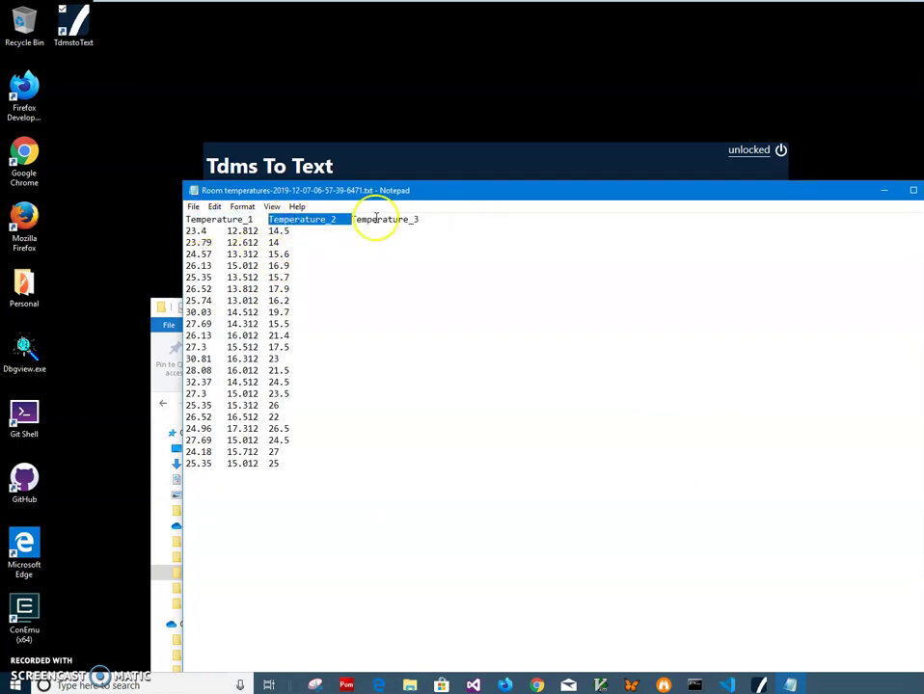
double_click(373, 220)
double_click(196, 231)
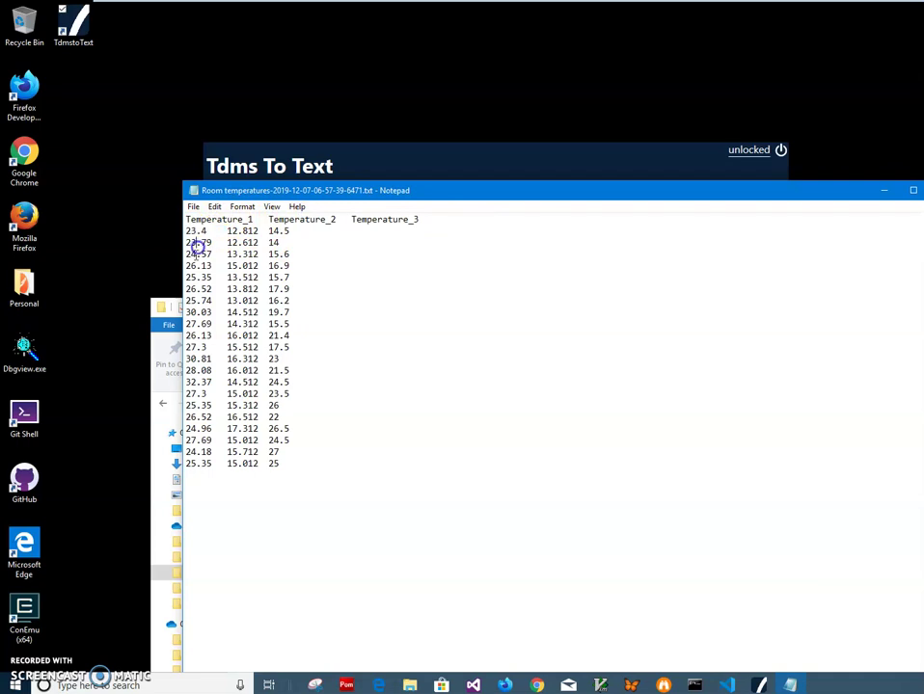
drag(197, 336, 196, 348)
drag(211, 232, 253, 418)
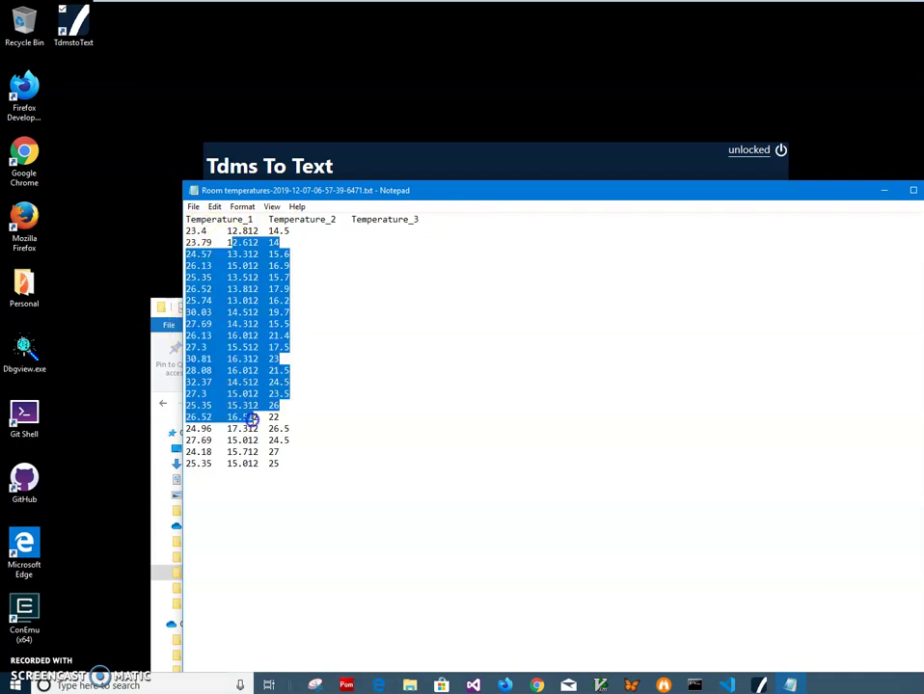
click(257, 437)
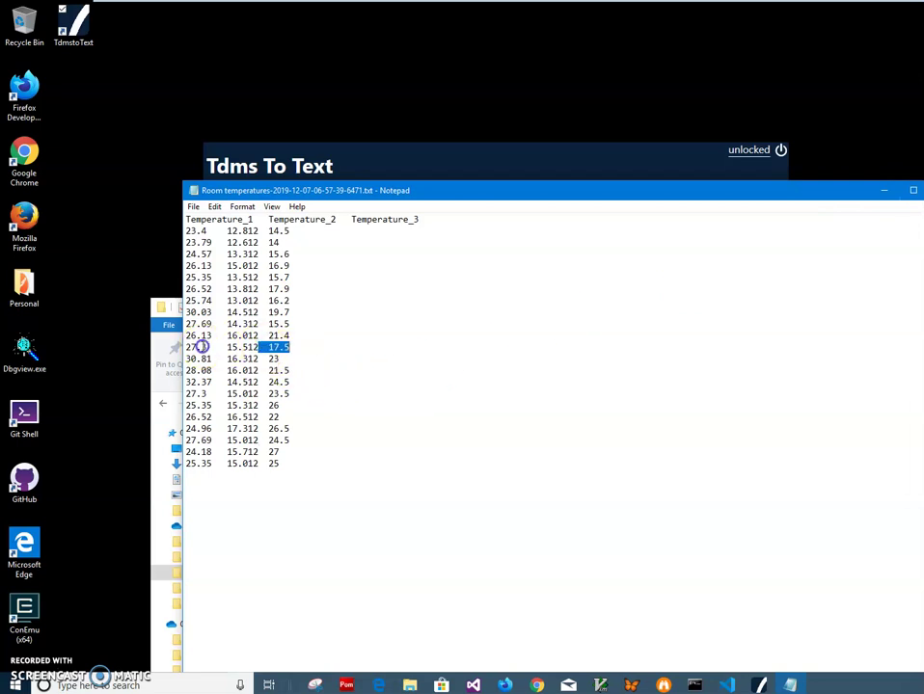
drag(201, 347, 289, 428)
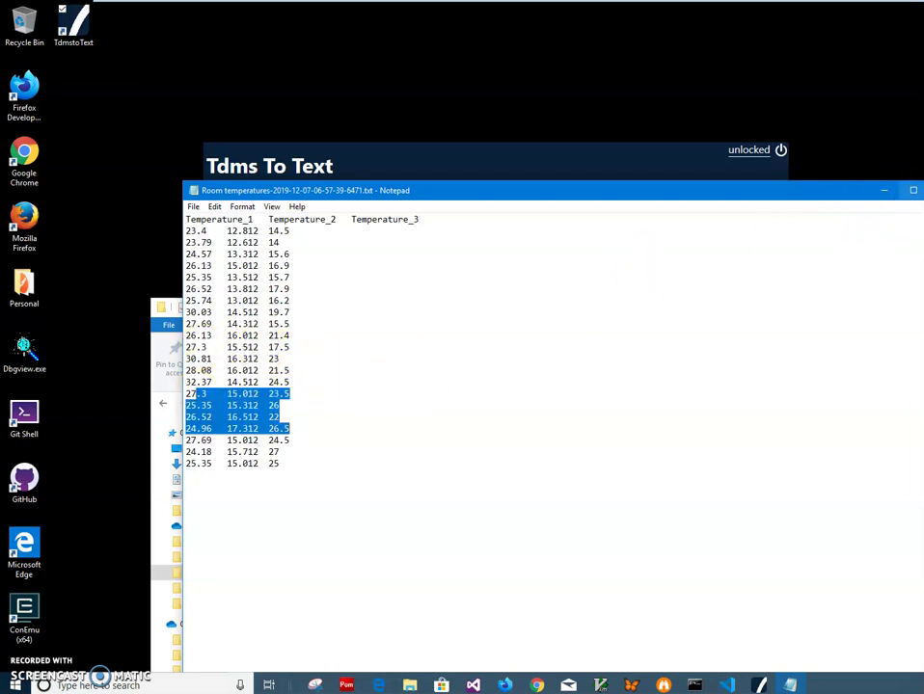
click(907, 193)
key(alt+F4)
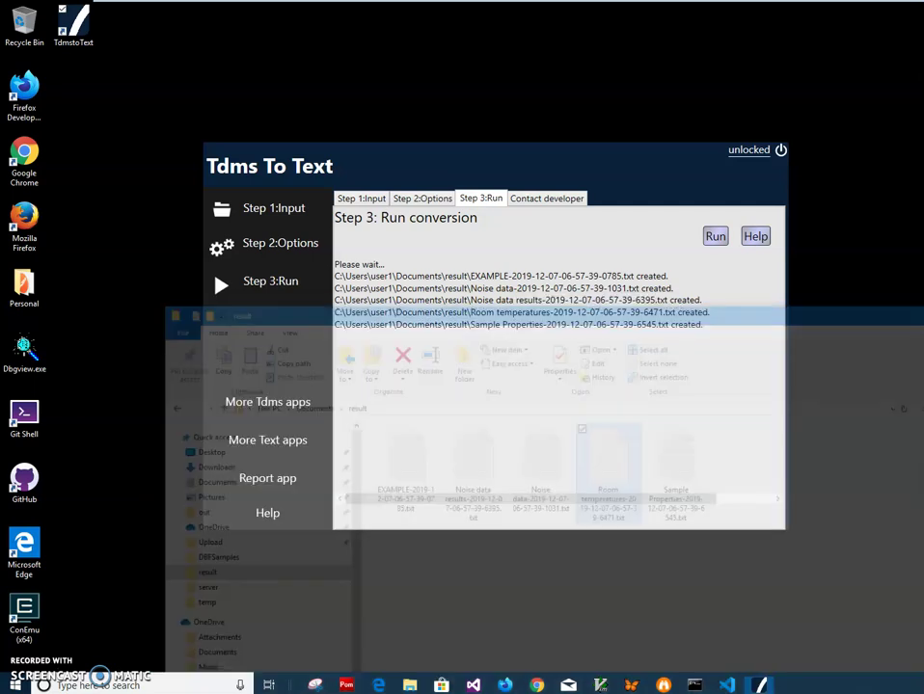